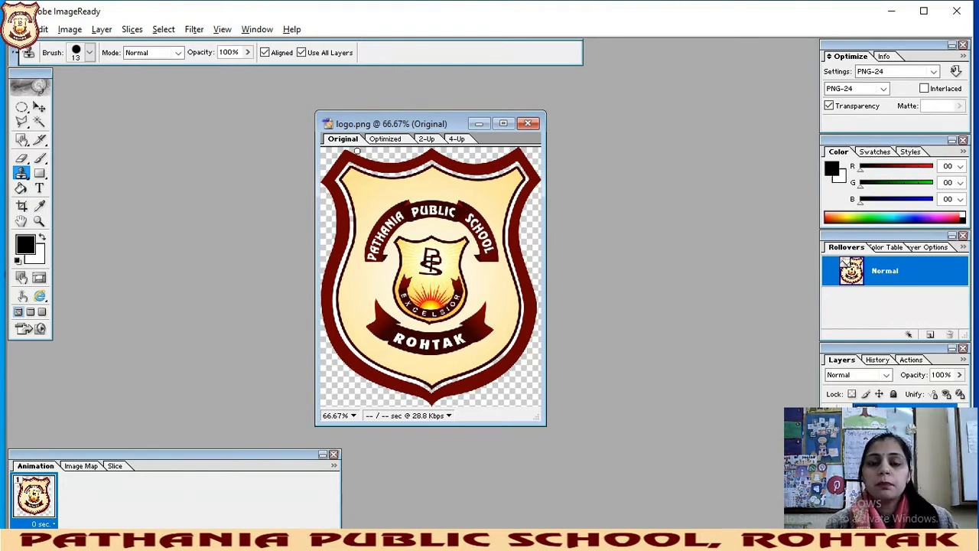
# Select the shield's maroon outer border with the Magic Wand and move it down over the inner crest
pyautogui.click(39, 122)
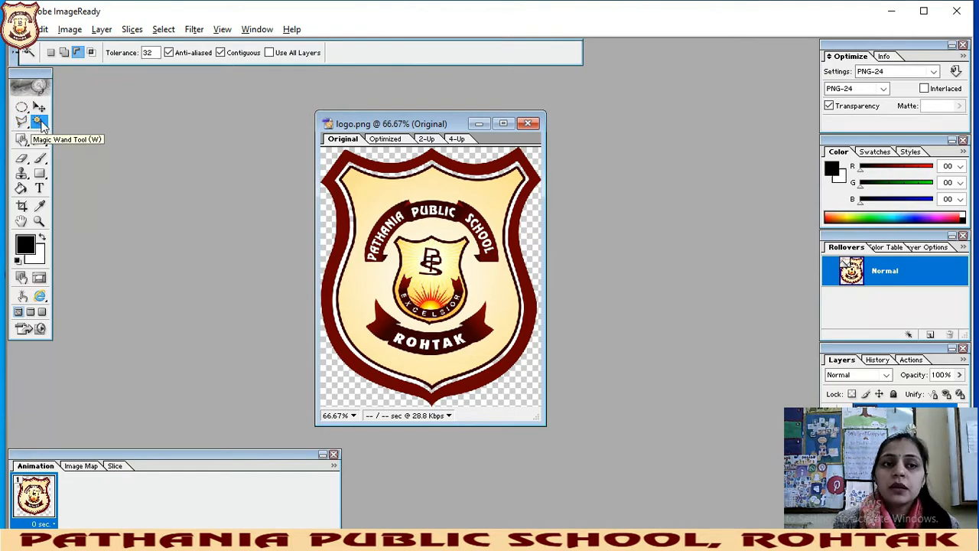
pyautogui.click(331, 173)
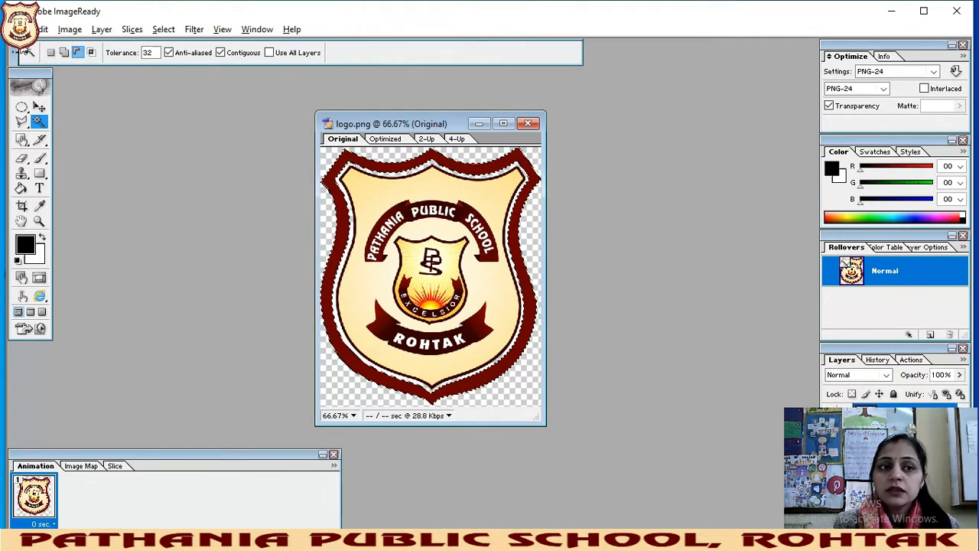
pyautogui.click(39, 109)
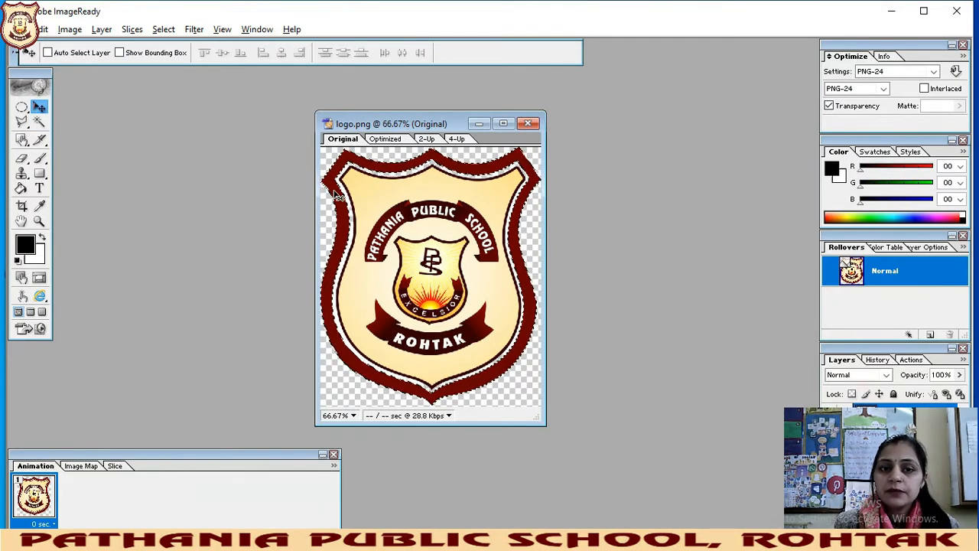
pyautogui.moveTo(332, 195); pyautogui.dragTo(385, 173)
pyautogui.moveTo(392, 205); pyautogui.dragTo(392, 286)
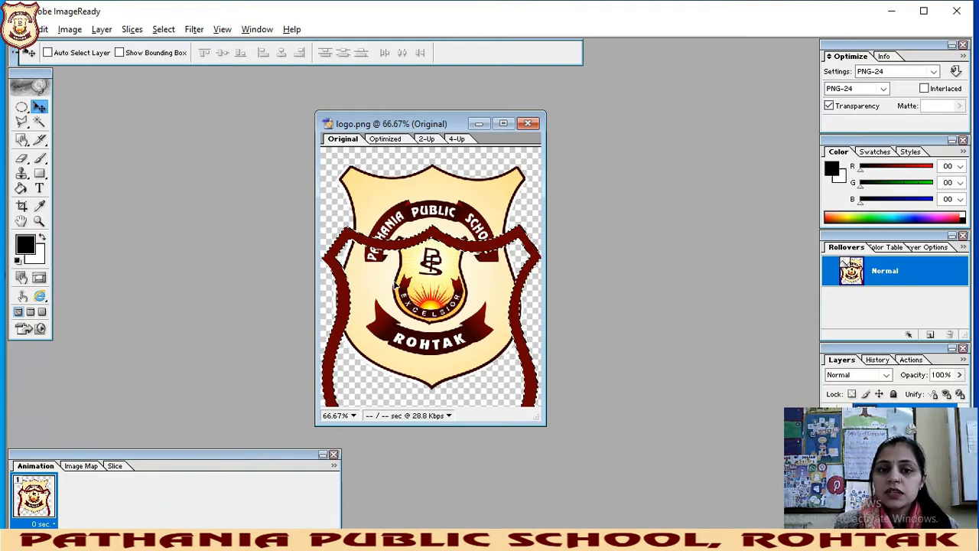
# Reposition the selected maroon border, returning it around the shield and lowering it onto the ROHTAK banner
pyautogui.moveTo(380, 251); pyautogui.dragTo(350, 322)
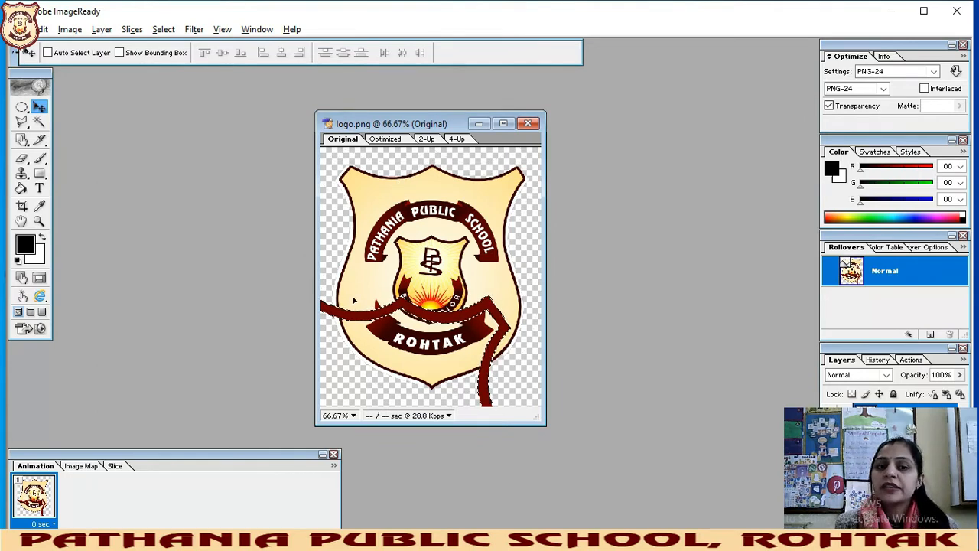
pyautogui.moveTo(353, 299); pyautogui.dragTo(390, 174)
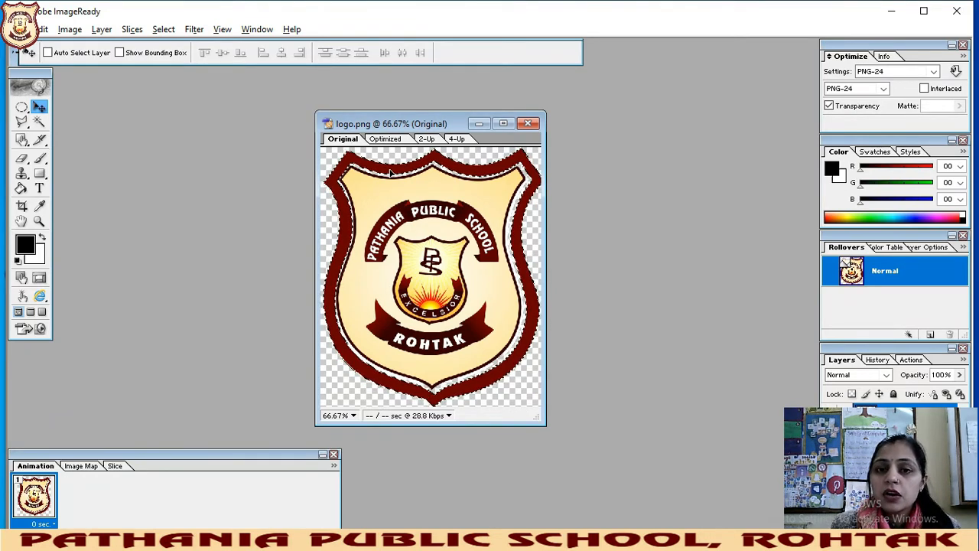
pyautogui.hotkey('ctrl', 'd')
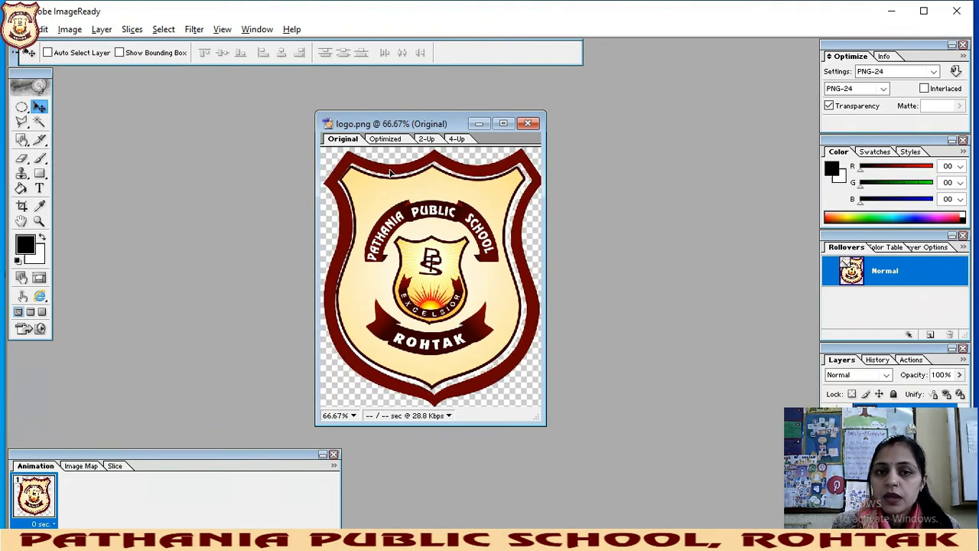
pyautogui.moveTo(390, 170); pyautogui.dragTo(377, 228)
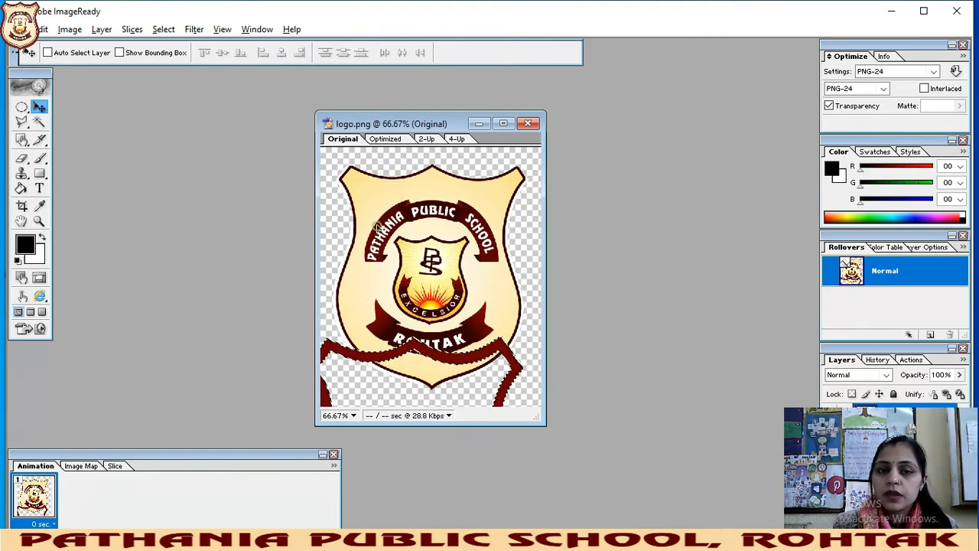
# Try a Magic Wand selection on the inner crest, shift the artwork towards the canvas's upper-left corner and move it back
pyautogui.click(36, 123)
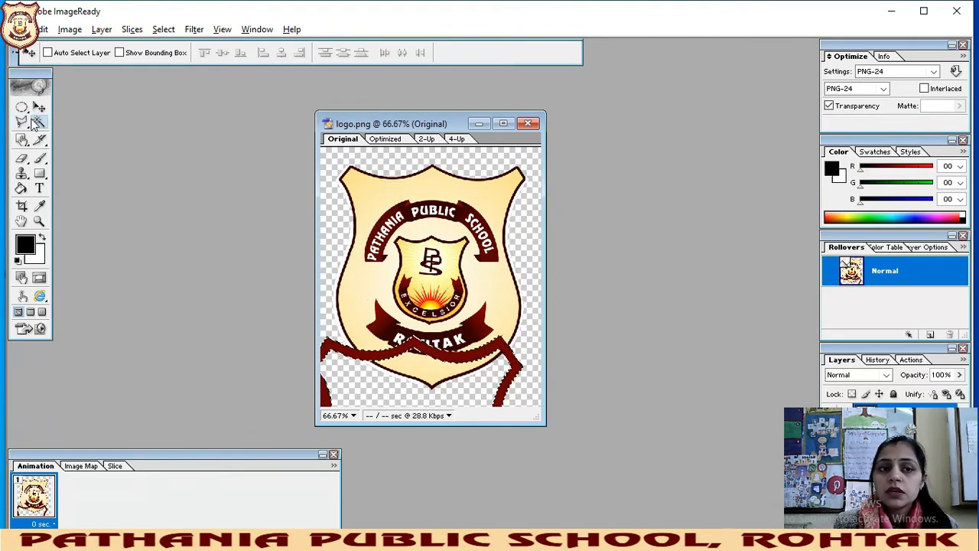
pyautogui.click(420, 267)
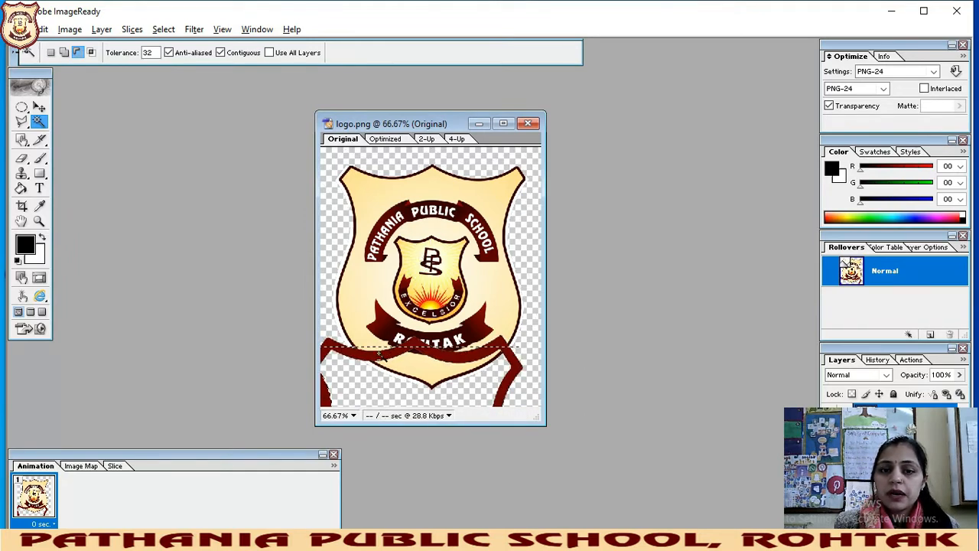
pyautogui.click(39, 107)
pyautogui.moveTo(452, 221); pyautogui.dragTo(358, 183)
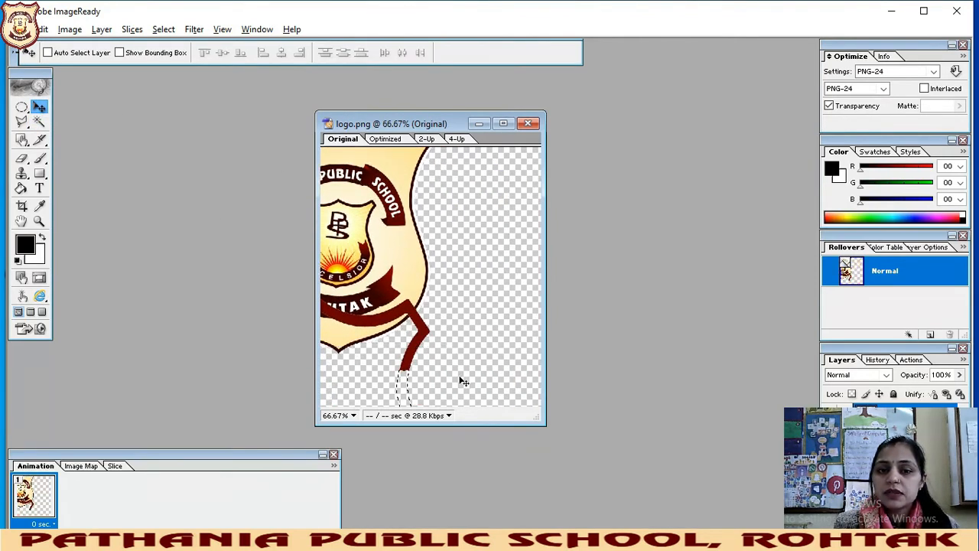
pyautogui.moveTo(368, 254); pyautogui.dragTo(462, 289)
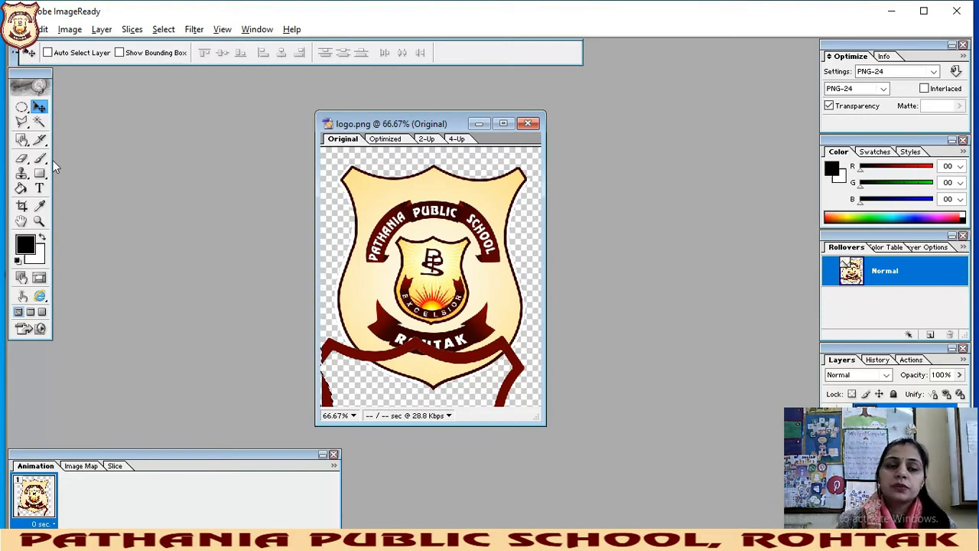
# Set the Clone Stamp to the hard 13 px brush and sample the upper-left corner of the shield
pyautogui.click(21, 174)
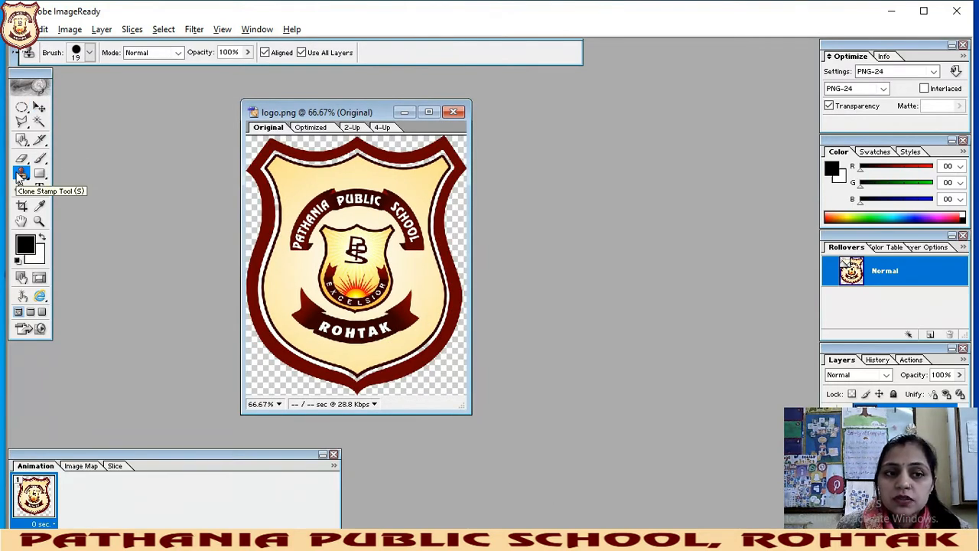
pyautogui.click(90, 52)
pyautogui.click(177, 82)
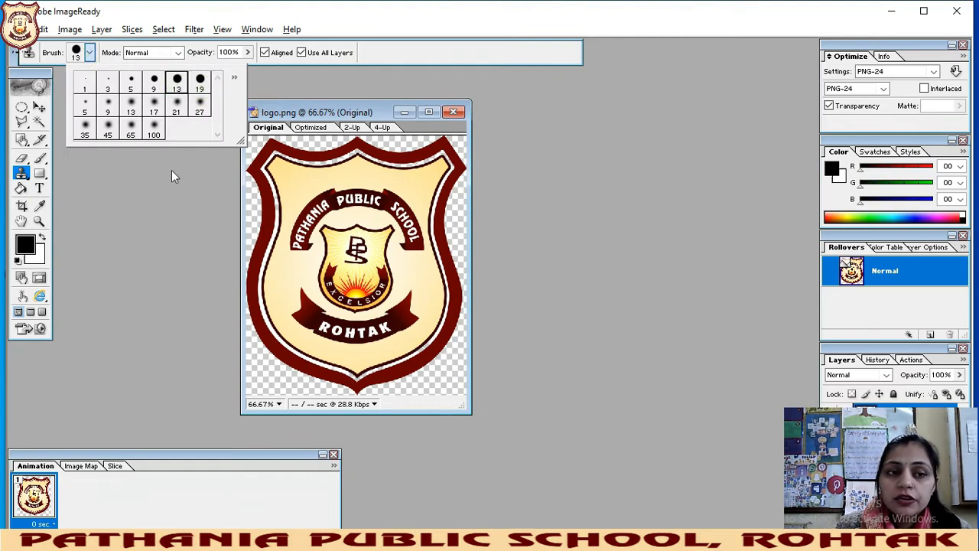
pyautogui.keyDown('alt'); pyautogui.click(297, 187); pyautogui.keyUp('alt')
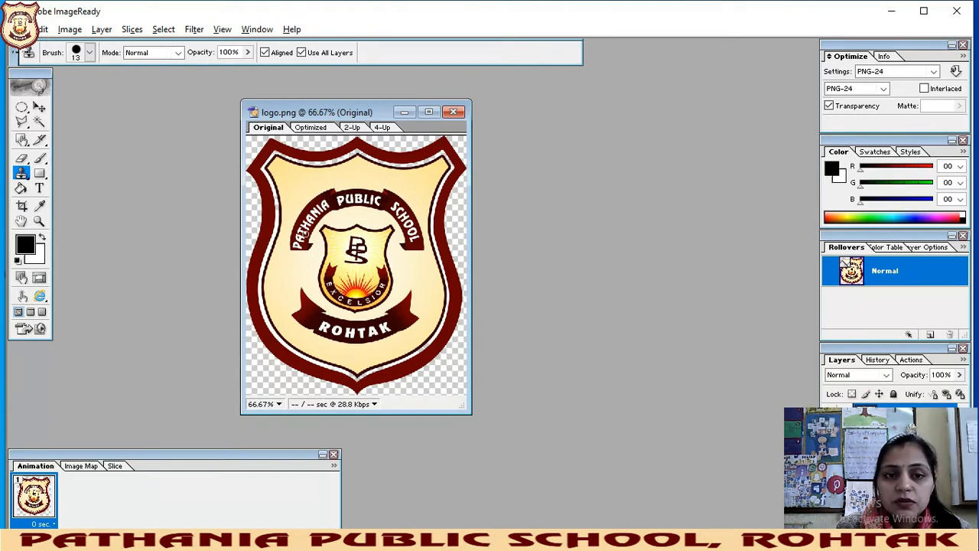
# Paint a cloned copy of the shield with its name banner and crest over the lower-right part of the logo
pyautogui.moveTo(307, 225)
pyautogui.mouseDown()
pyautogui.moveTo(334, 203)
pyautogui.moveTo(298, 241)
pyautogui.mouseUp()
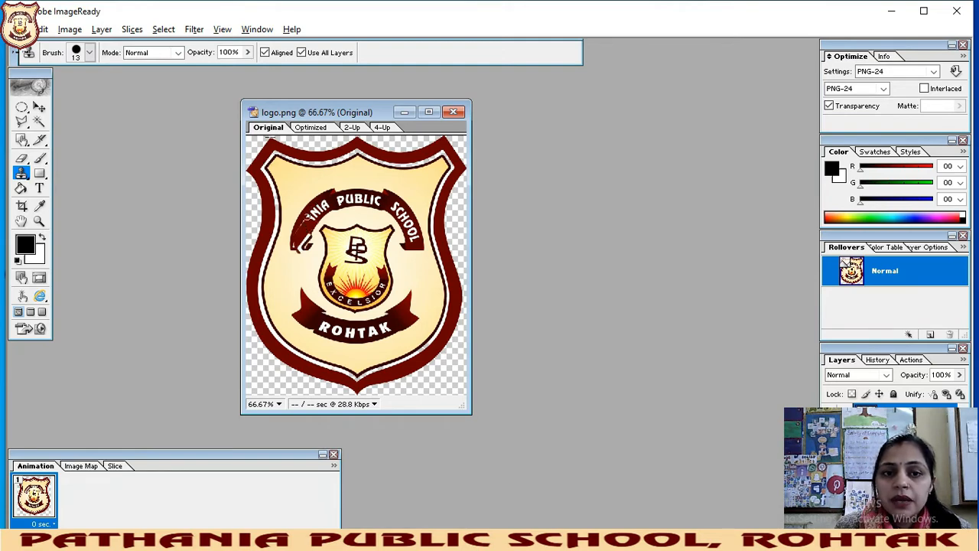
pyautogui.moveTo(324, 206); pyautogui.dragTo(308, 224)
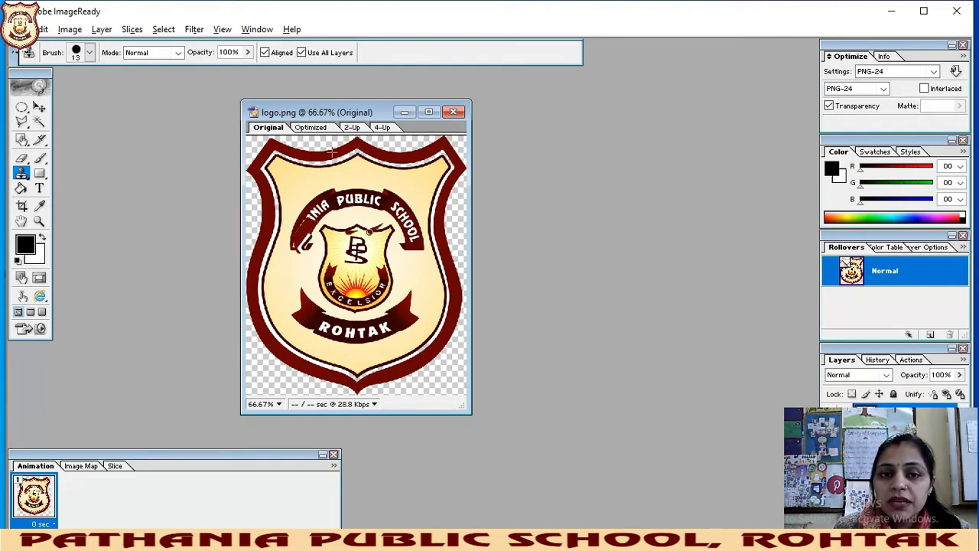
pyautogui.moveTo(369, 232)
pyautogui.mouseDown()
pyautogui.moveTo(337, 237)
pyautogui.moveTo(340, 250)
pyautogui.moveTo(364, 237)
pyautogui.moveTo(398, 241)
pyautogui.moveTo(449, 227)
pyautogui.moveTo(407, 226)
pyautogui.moveTo(372, 249)
pyautogui.moveTo(381, 259)
pyautogui.moveTo(354, 255)
pyautogui.moveTo(390, 256)
pyautogui.mouseUp()
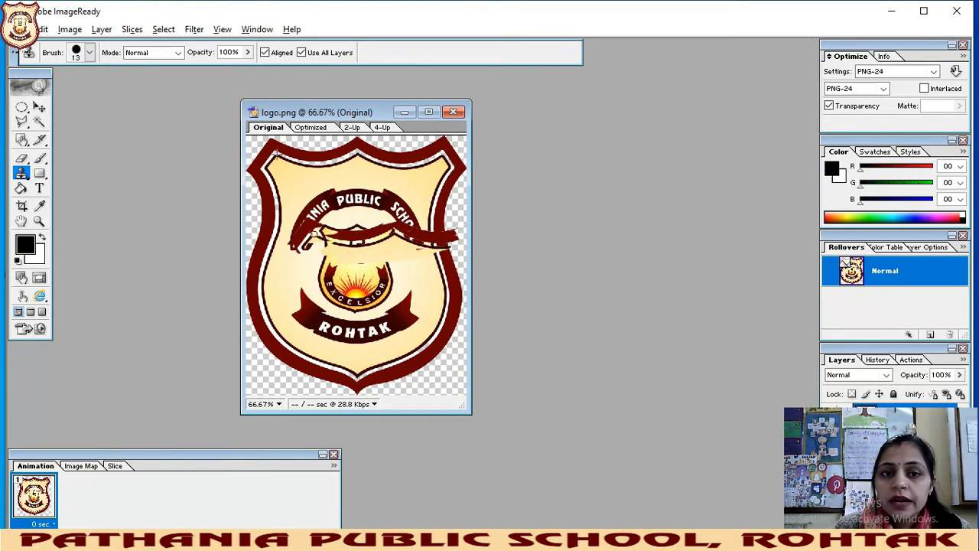
pyautogui.moveTo(305, 242)
pyautogui.mouseDown()
pyautogui.moveTo(289, 250)
pyautogui.moveTo(321, 268)
pyautogui.moveTo(293, 284)
pyautogui.moveTo(458, 282)
pyautogui.moveTo(464, 244)
pyautogui.moveTo(426, 257)
pyautogui.moveTo(443, 250)
pyautogui.mouseUp()
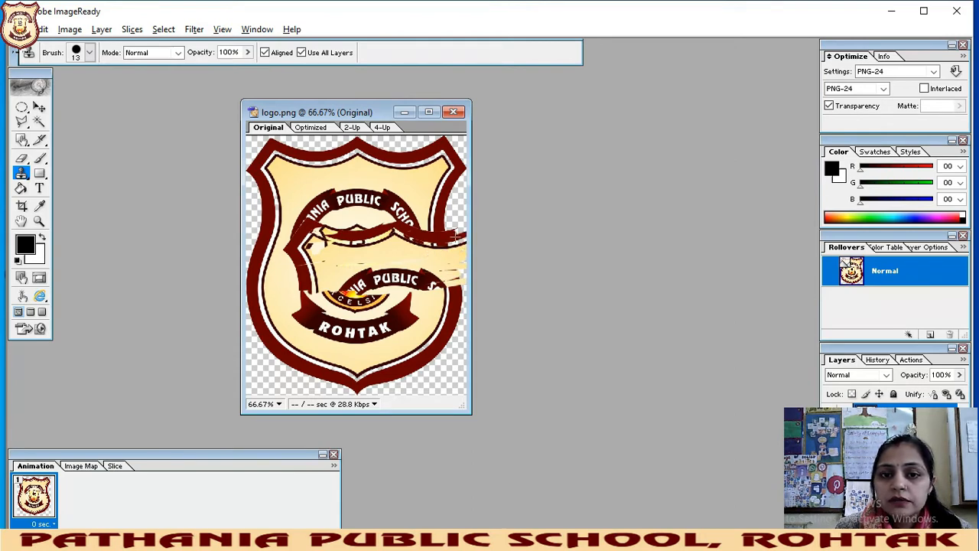
pyautogui.moveTo(456, 237)
pyautogui.mouseDown()
pyautogui.moveTo(442, 319)
pyautogui.moveTo(327, 319)
pyautogui.moveTo(370, 287)
pyautogui.moveTo(381, 301)
pyautogui.moveTo(424, 300)
pyautogui.moveTo(299, 290)
pyautogui.moveTo(398, 312)
pyautogui.moveTo(339, 304)
pyautogui.mouseUp()
pyautogui.moveTo(252, 316)
pyautogui.mouseDown()
pyautogui.moveTo(457, 334)
pyautogui.moveTo(335, 331)
pyautogui.moveTo(437, 356)
pyautogui.moveTo(406, 381)
pyautogui.mouseUp()
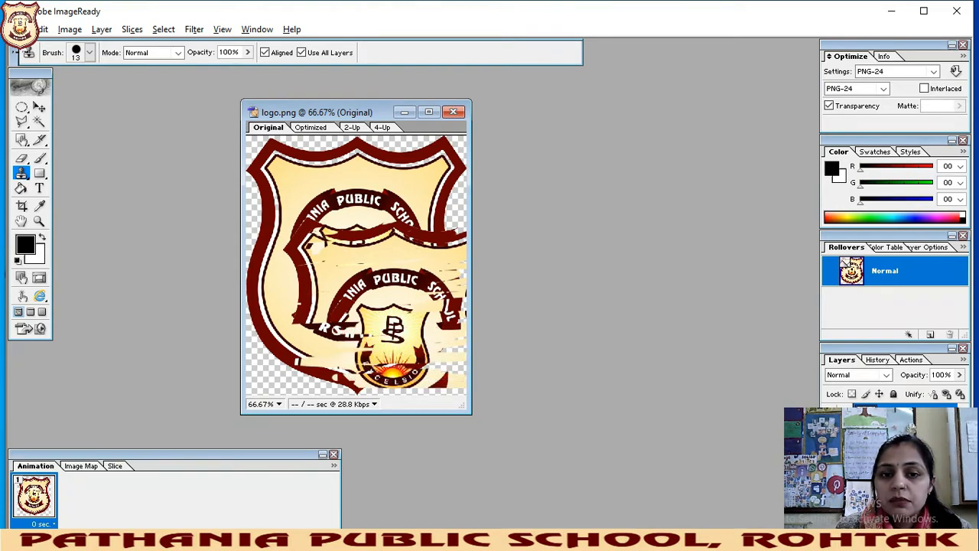
pyautogui.moveTo(366, 365)
pyautogui.mouseDown()
pyautogui.moveTo(412, 356)
pyautogui.moveTo(343, 344)
pyautogui.moveTo(404, 333)
pyautogui.moveTo(315, 328)
pyautogui.moveTo(300, 345)
pyautogui.moveTo(264, 329)
pyautogui.moveTo(306, 313)
pyautogui.moveTo(361, 354)
pyautogui.moveTo(353, 378)
pyautogui.moveTo(452, 388)
pyautogui.moveTo(337, 389)
pyautogui.moveTo(306, 369)
pyautogui.moveTo(346, 367)
pyautogui.moveTo(288, 366)
pyautogui.moveTo(312, 368)
pyautogui.moveTo(363, 319)
pyautogui.moveTo(448, 308)
pyautogui.moveTo(421, 320)
pyautogui.moveTo(463, 303)
pyautogui.moveTo(428, 312)
pyautogui.mouseUp()
pyautogui.rightClick(422, 312)
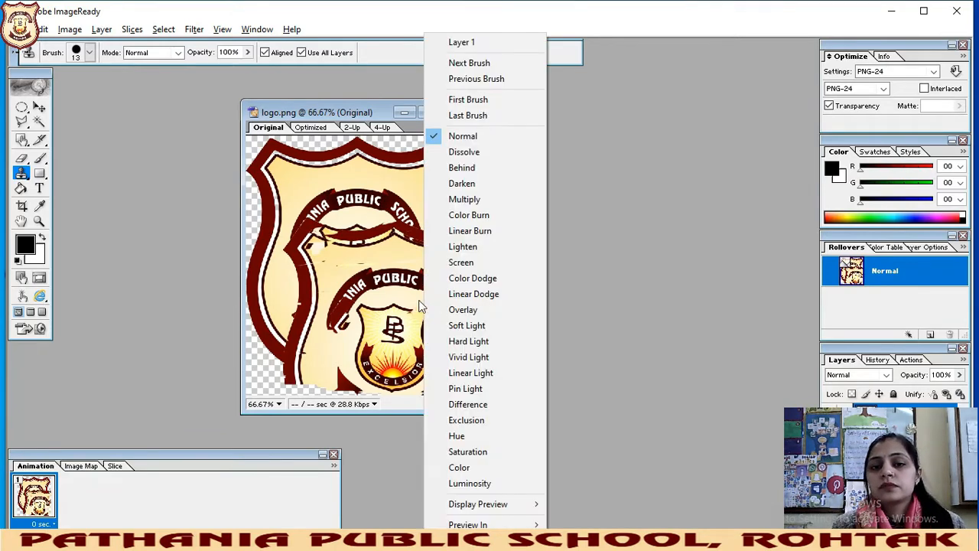
pyautogui.click(414, 315)
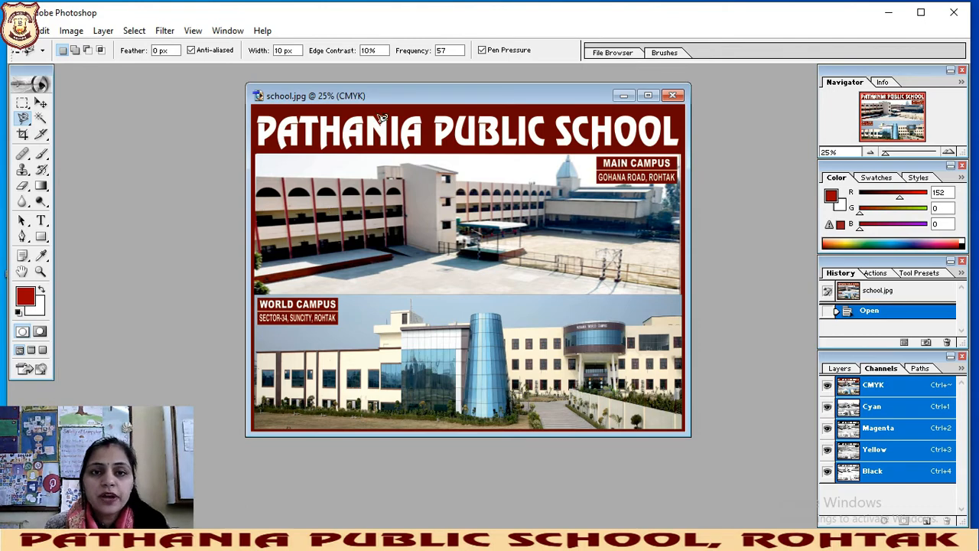
# In Adobe Photoshop, convert the school.jpg image from CMYK to RGB Color mode
pyautogui.moveTo(396, 98); pyautogui.dragTo(396, 127)
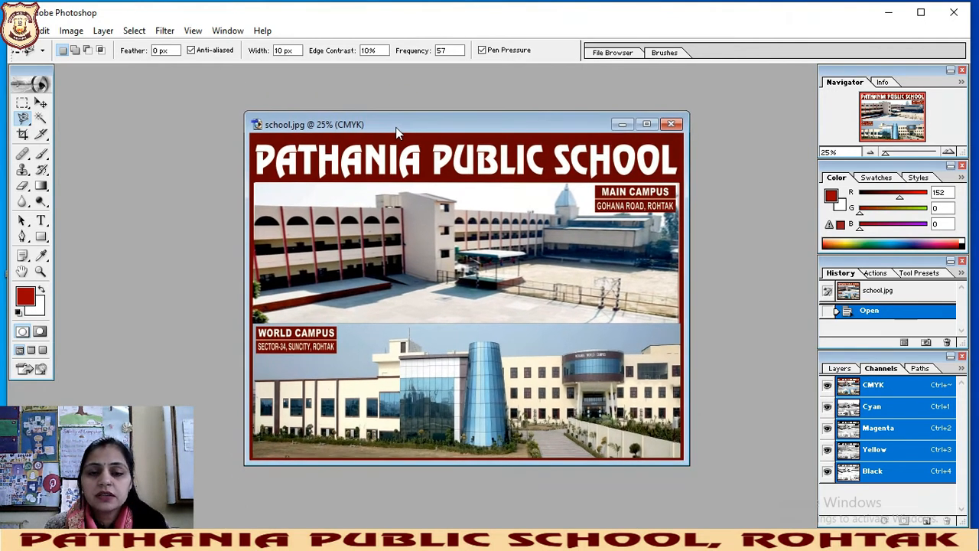
pyautogui.click(76, 36)
pyautogui.moveTo(94, 46)
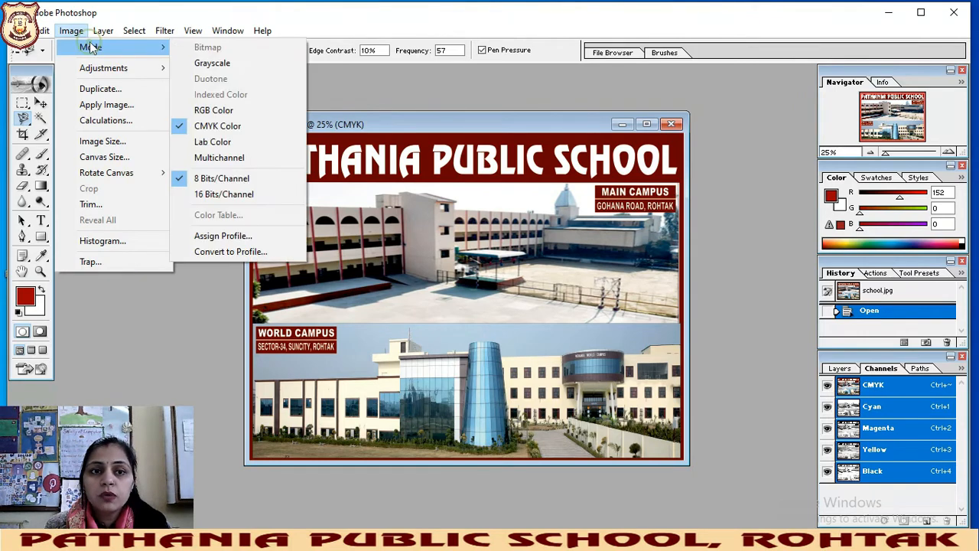
pyautogui.click(197, 112)
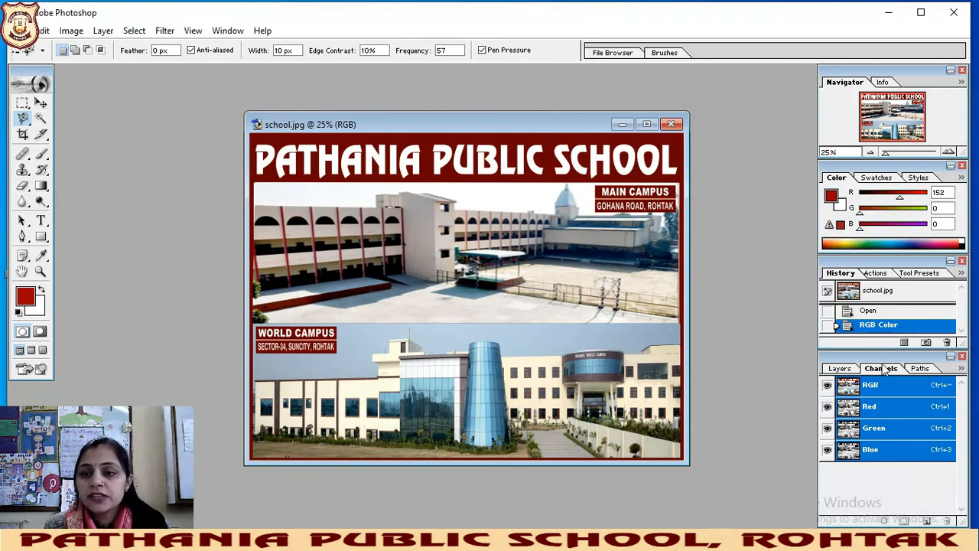
# Look through the image's layers and paths, and return to its list of colour channels
pyautogui.click(845, 370)
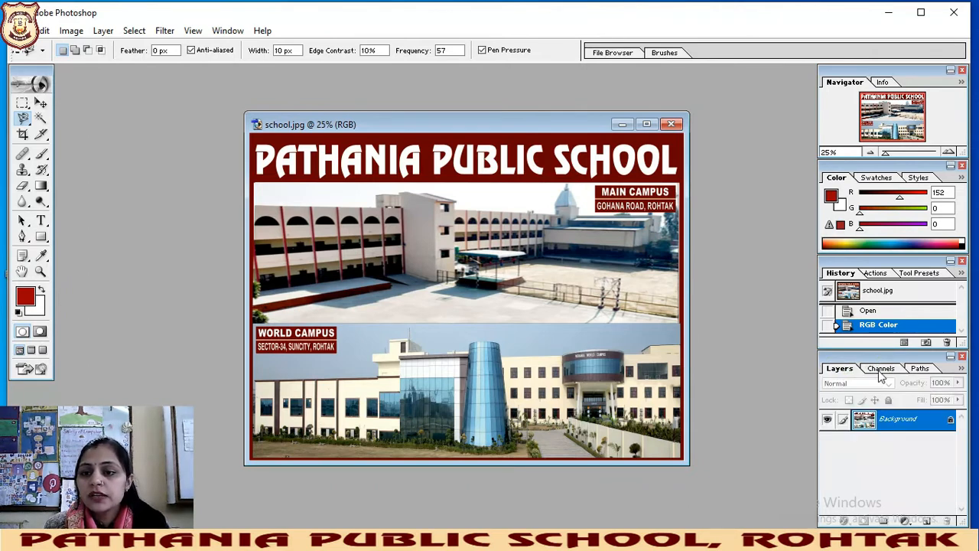
pyautogui.click(881, 369)
pyautogui.click(918, 369)
pyautogui.click(883, 369)
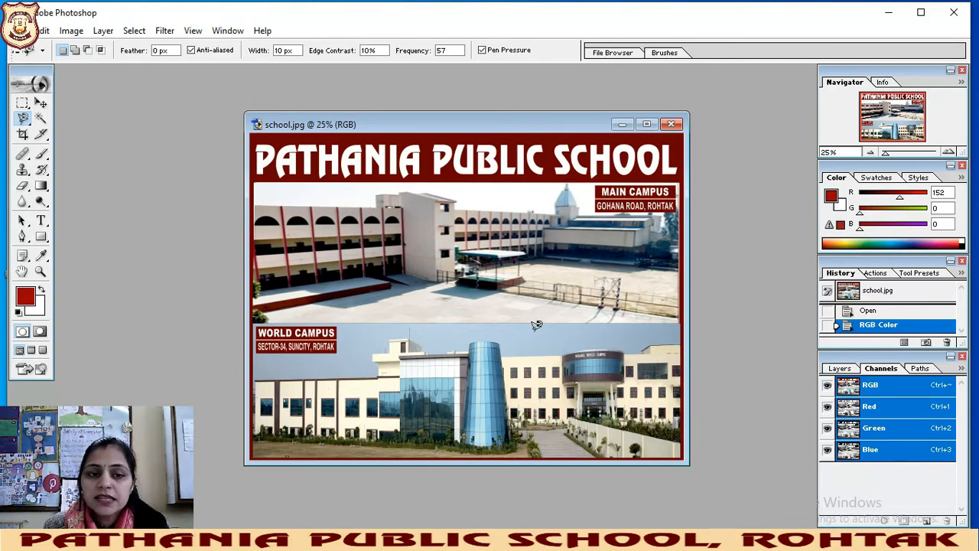
# Display the Red, Green and Blue channels one at a time and return to the RGB composite
pyautogui.click(875, 412)
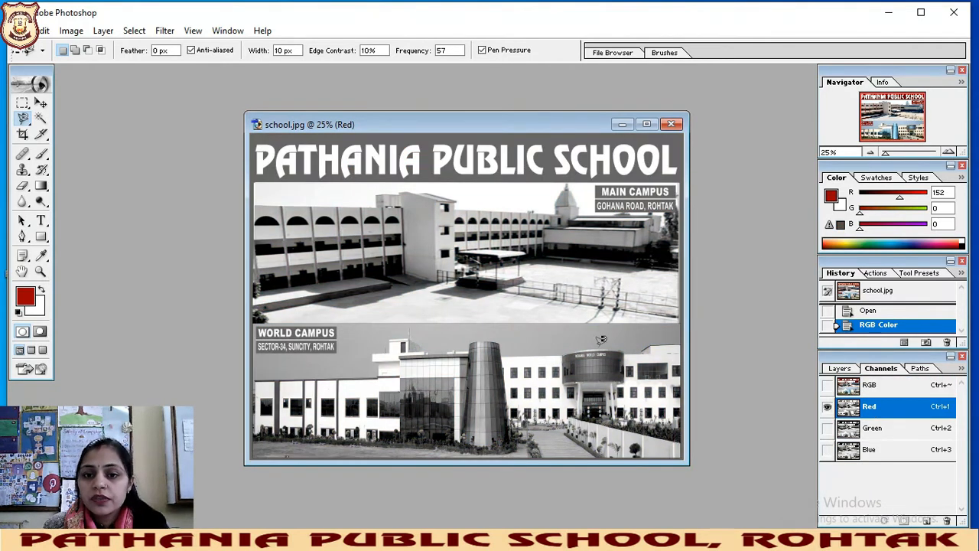
pyautogui.click(877, 427)
pyautogui.click(880, 450)
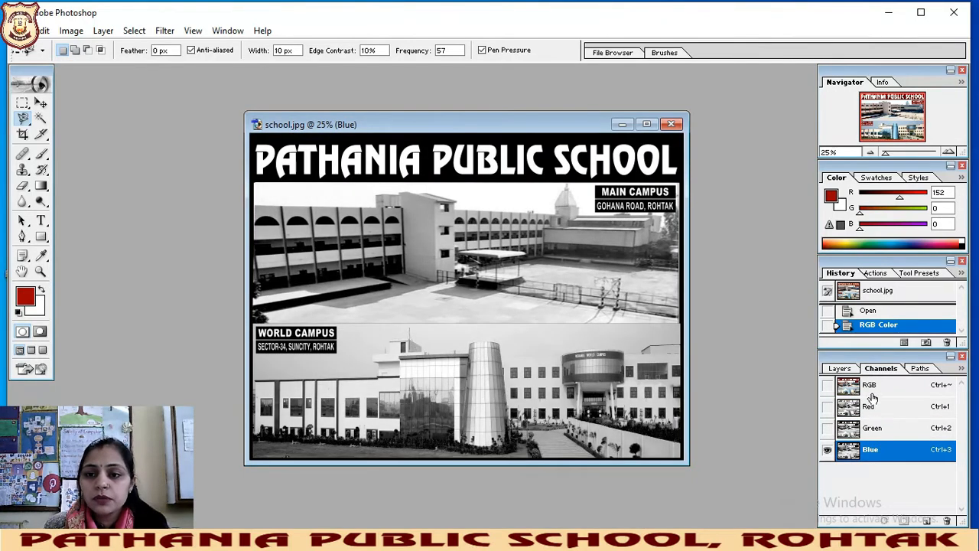
pyautogui.click(871, 386)
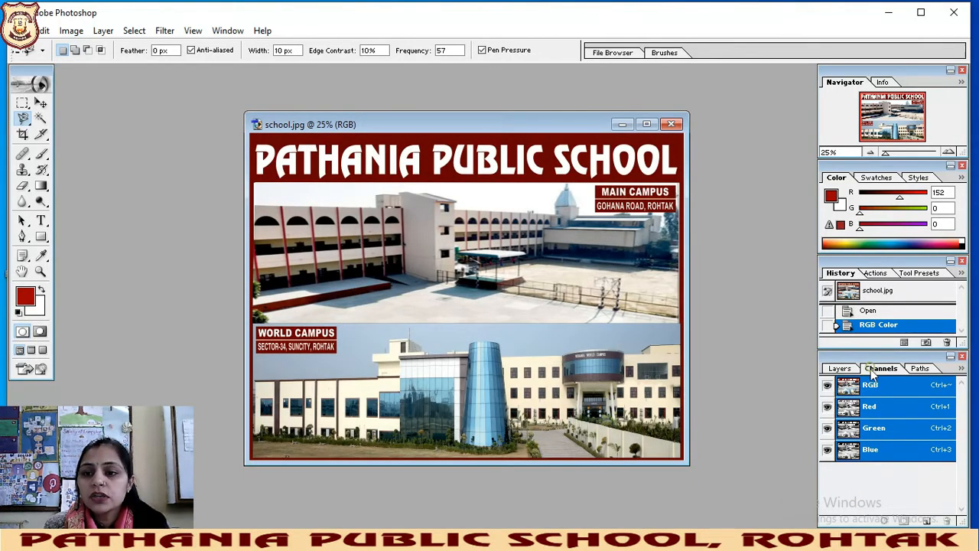
# Check the image's layers, display the Red, Green and Blue channels individually twice more, and return to the RGB composite
pyautogui.click(839, 368)
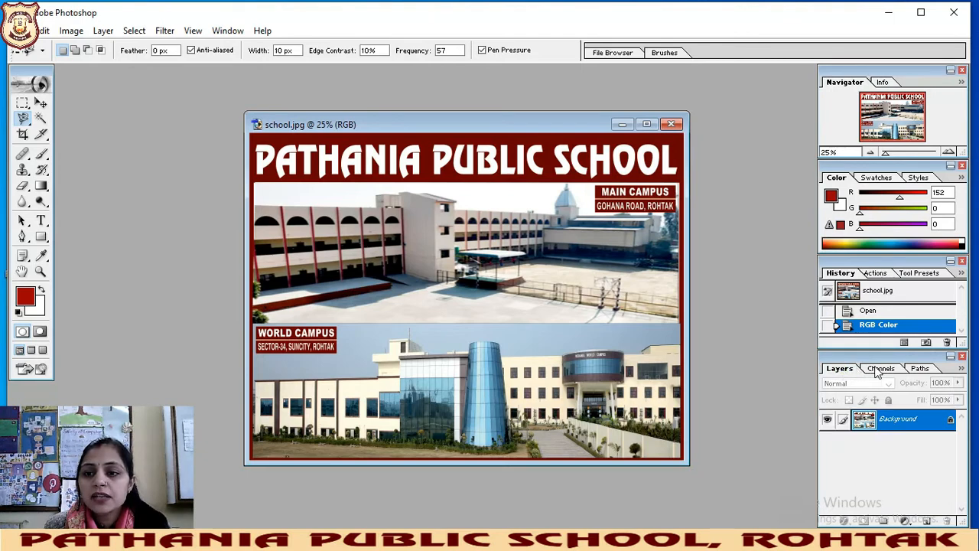
pyautogui.click(878, 369)
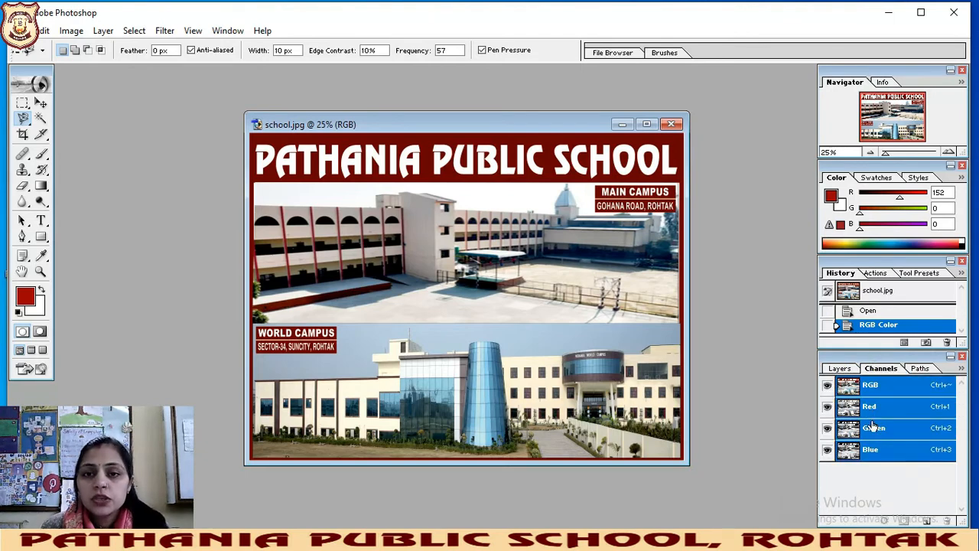
pyautogui.click(894, 406)
pyautogui.click(892, 428)
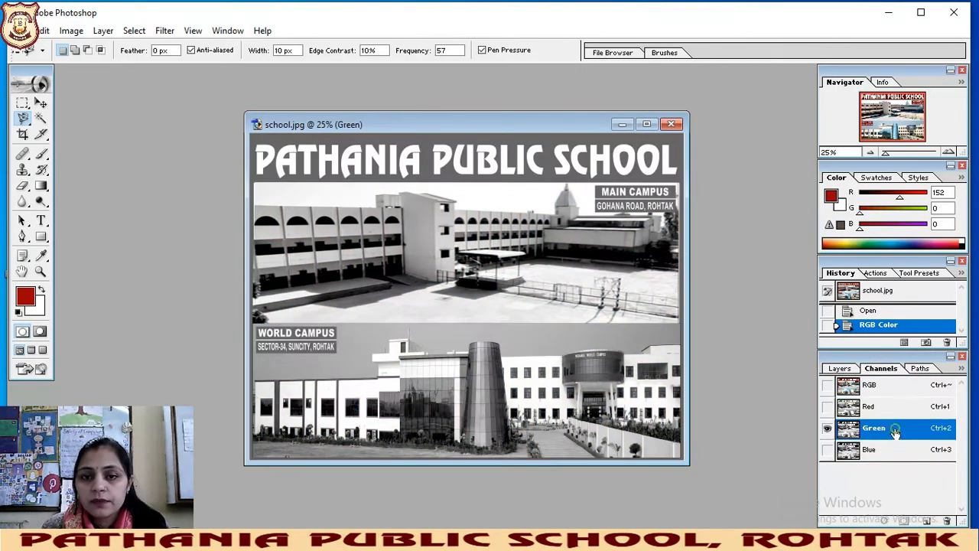
pyautogui.click(890, 453)
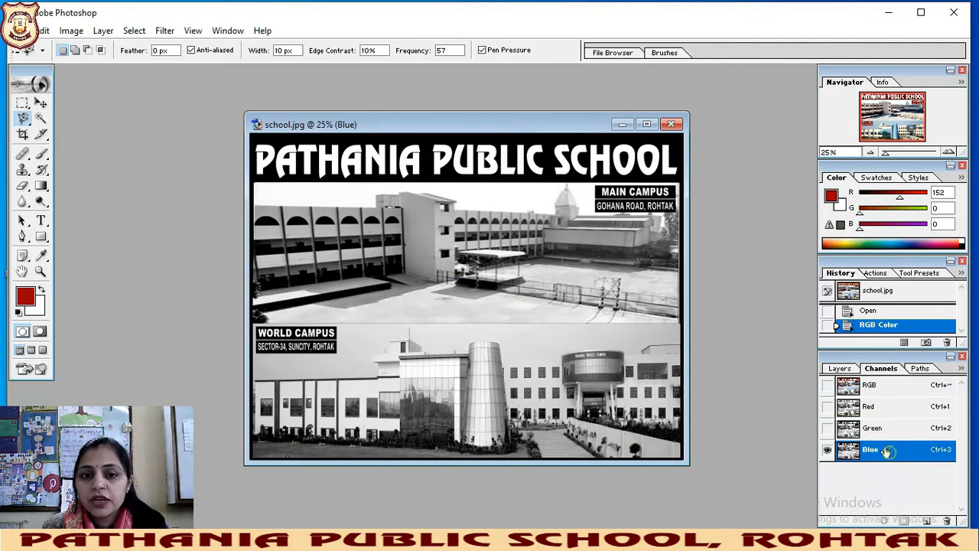
pyautogui.click(883, 387)
pyautogui.click(882, 406)
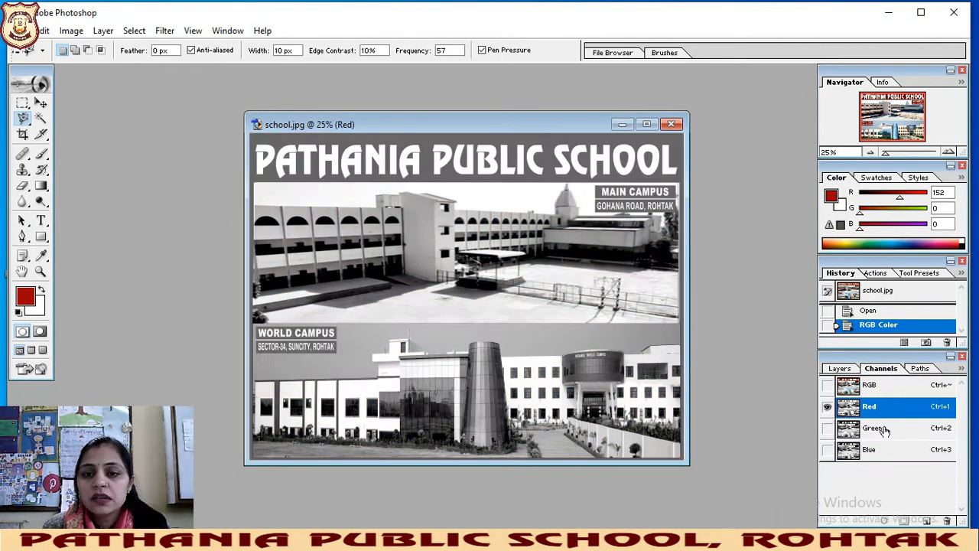
pyautogui.click(883, 428)
pyautogui.click(883, 450)
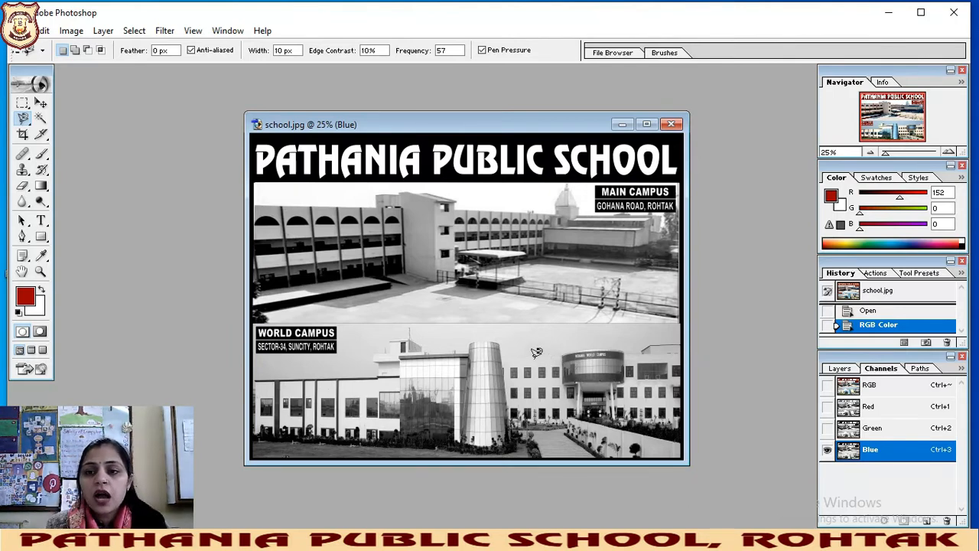
pyautogui.click(845, 386)
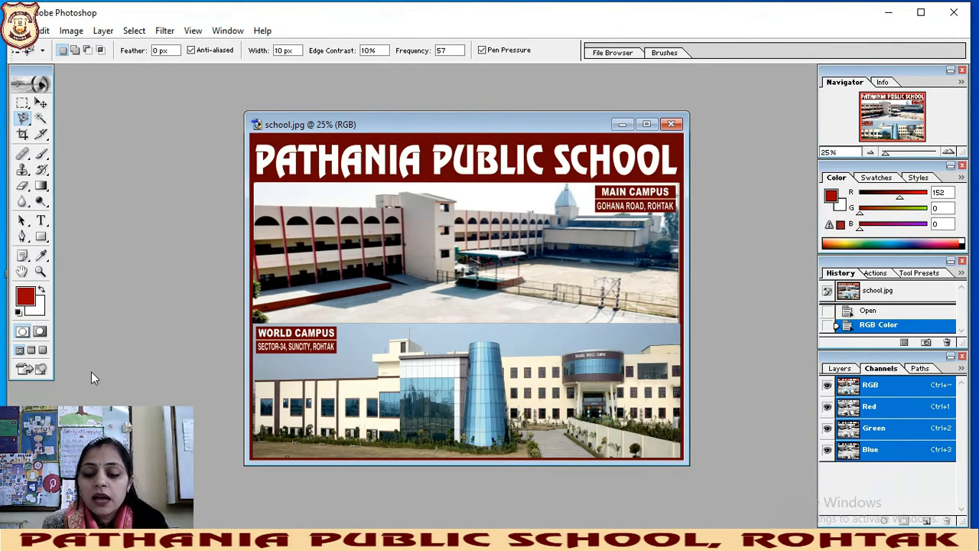
# Reset the foreground and background colours to the defaults, and set the foreground colour's hue to 241° in the Color Picker
pyautogui.click(18, 313)
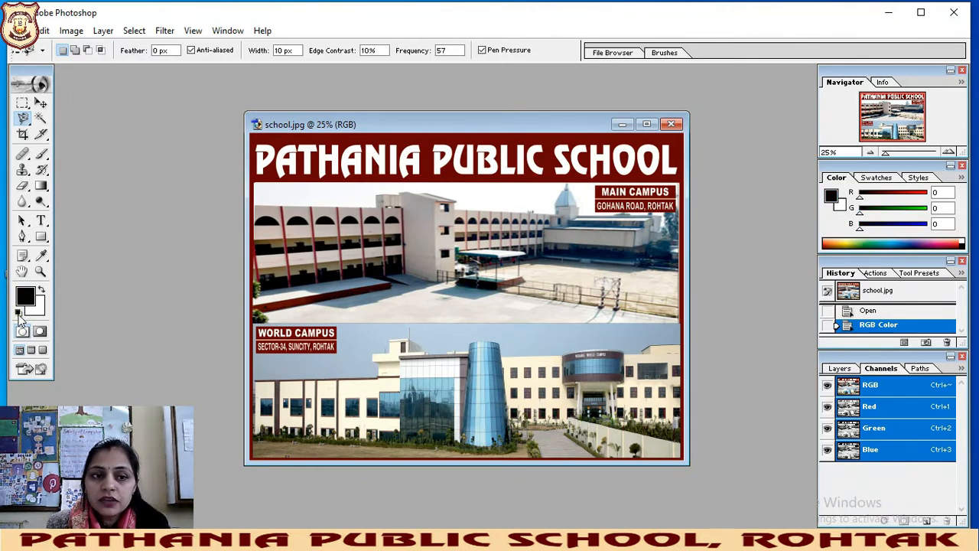
pyautogui.click(23, 303)
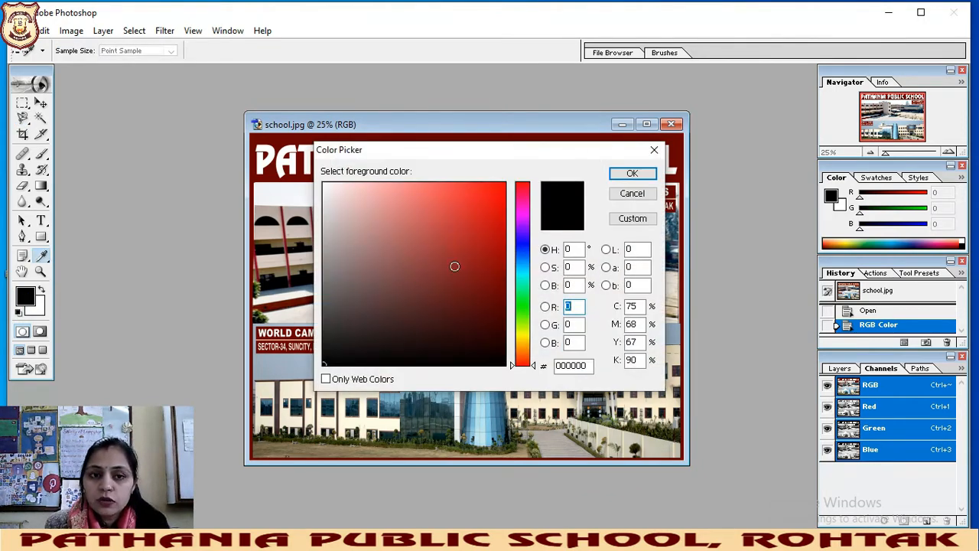
pyautogui.click(521, 284)
pyautogui.moveTo(521, 287); pyautogui.dragTo(523, 243)
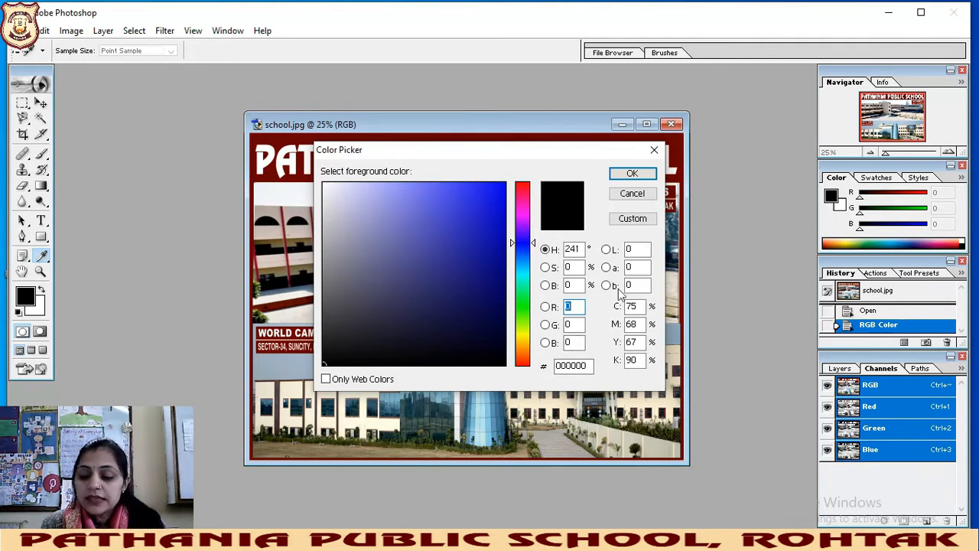
pyautogui.click(632, 175)
# Trace a loose selection over the main campus building with the Magnetic Lasso and switch Quick Mask mode on and off
pyautogui.press('l')
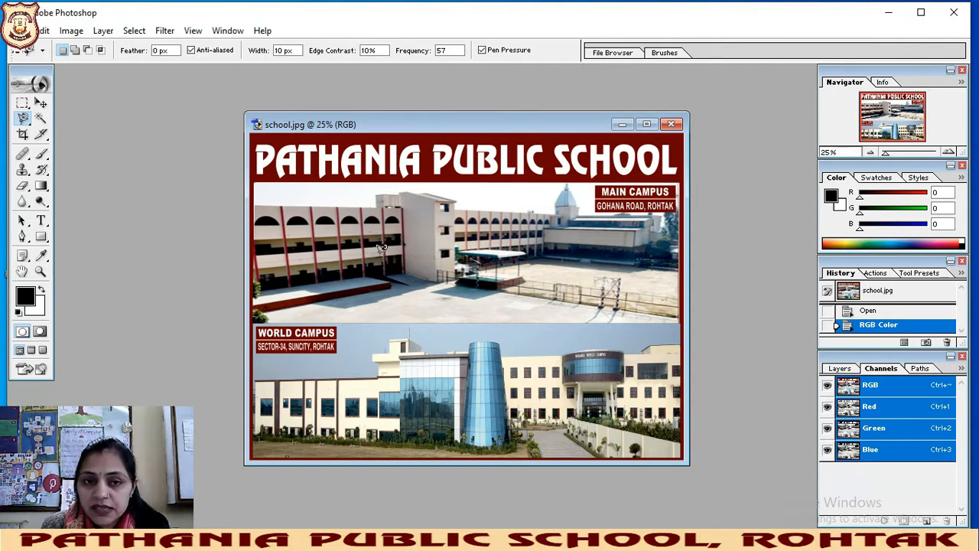
pyautogui.click(357, 181)
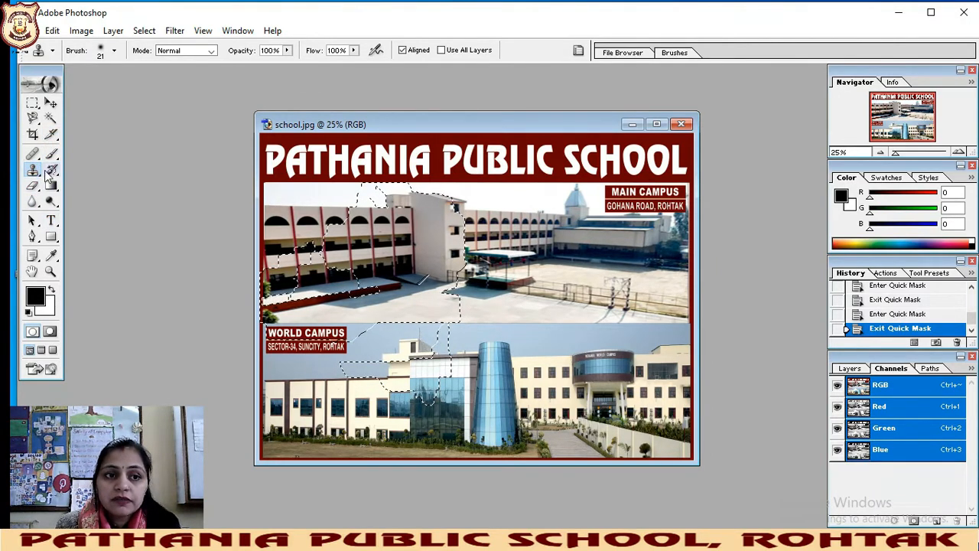
# Sample several foreground colours from the main campus photo with the Eyedropper, ending on the greyish beige R 186, G 176, B 170
pyautogui.click(52, 258)
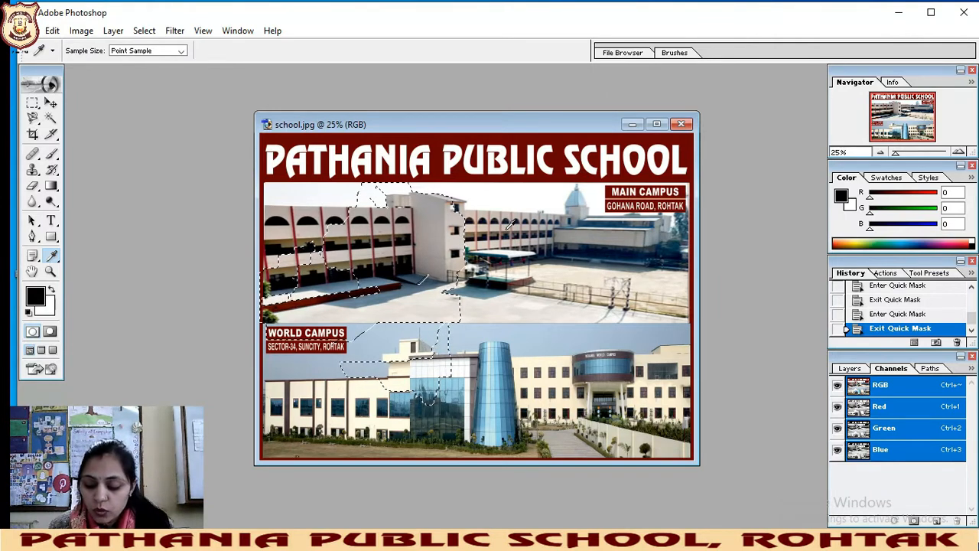
pyautogui.moveTo(540, 208); pyautogui.dragTo(625, 237)
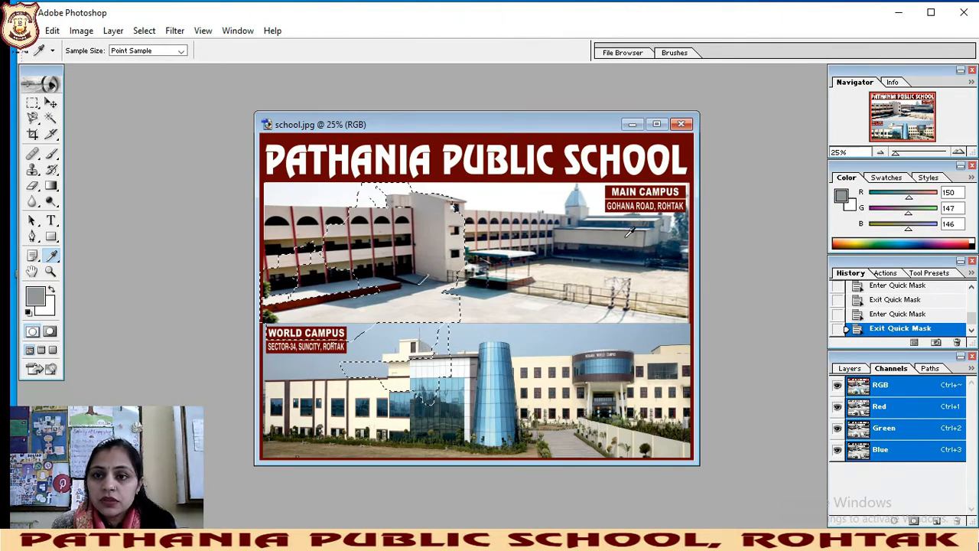
pyautogui.moveTo(909, 198); pyautogui.dragTo(882, 197)
pyautogui.moveTo(612, 233); pyautogui.dragTo(592, 293)
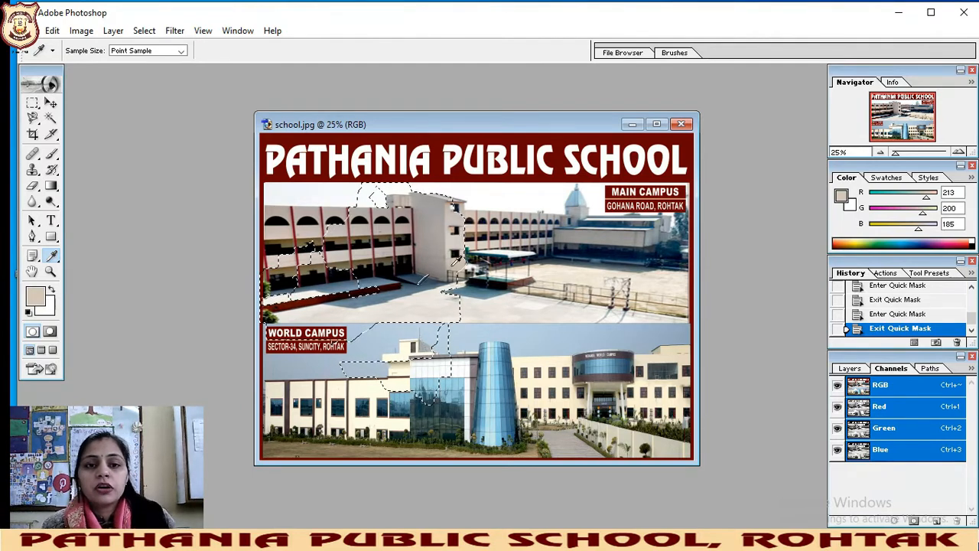
pyautogui.moveTo(436, 256); pyautogui.dragTo(390, 251)
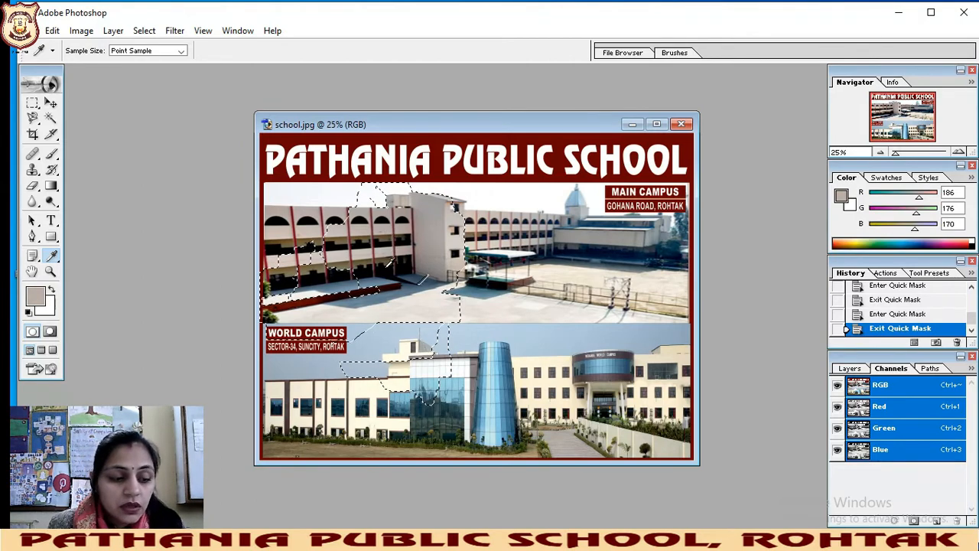